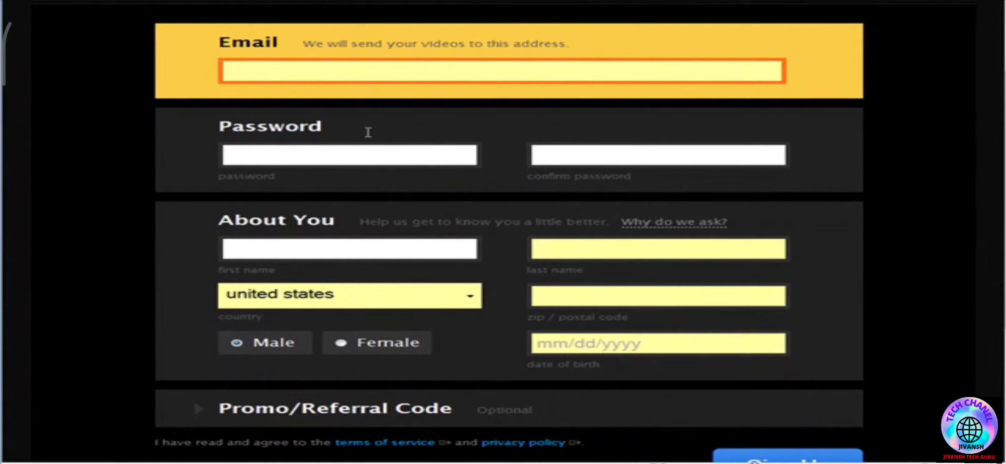
{"action": "scroll", "coordinate": [409, 250], "scroll_direction": "down", "scroll_amount": 2}
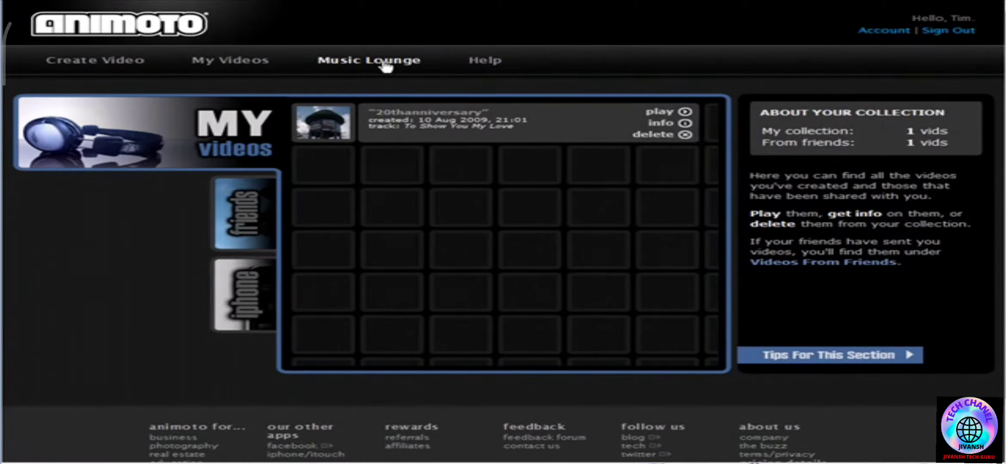
- Browse the Country genre's tracks in the Music Lounge
{"action": "left_click", "coordinate": [410, 70]}
{"action": "left_click_drag", "start_coordinate": [709, 80], "coordinate": [726, 185]}
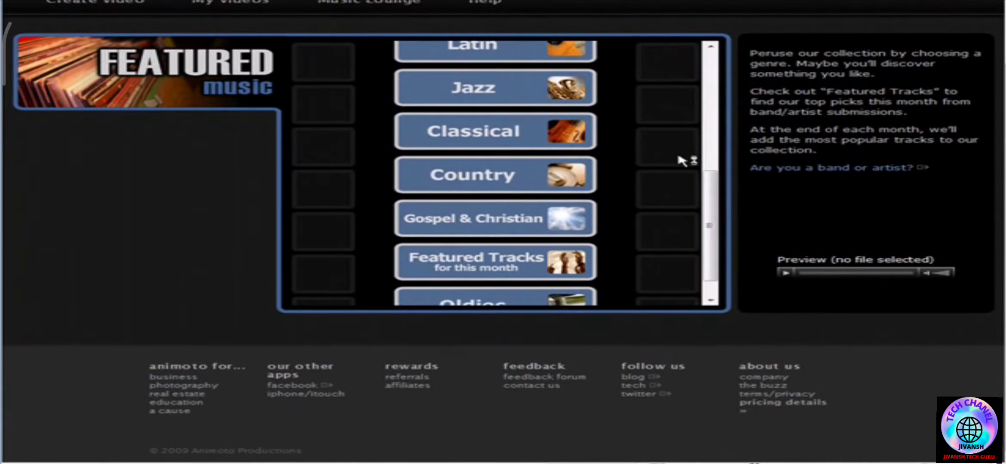
{"action": "left_click", "coordinate": [484, 174]}
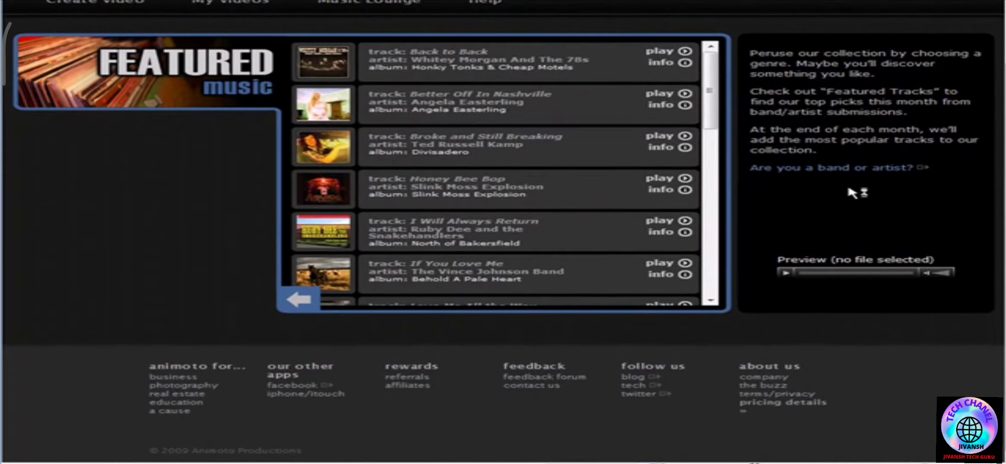
{"action": "scroll", "coordinate": [726, 189], "scroll_direction": "up", "scroll_amount": 2}
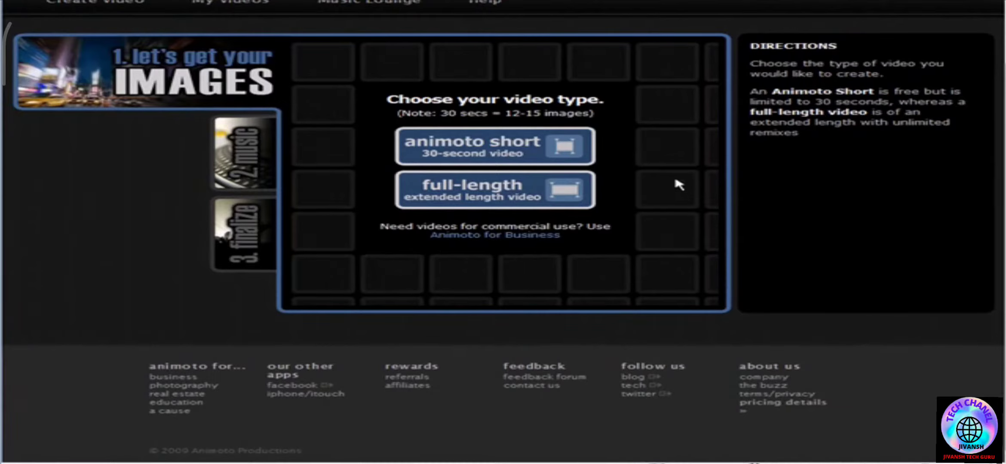
- Start a 30-second Animoto short and retrieve its images from the Family and Friends album on Facebook
{"action": "left_click", "coordinate": [512, 145]}
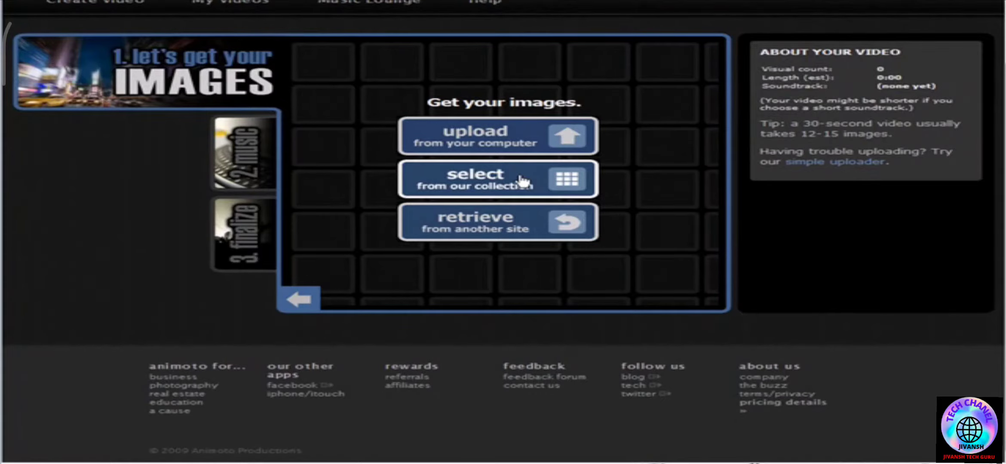
{"action": "left_click", "coordinate": [533, 225]}
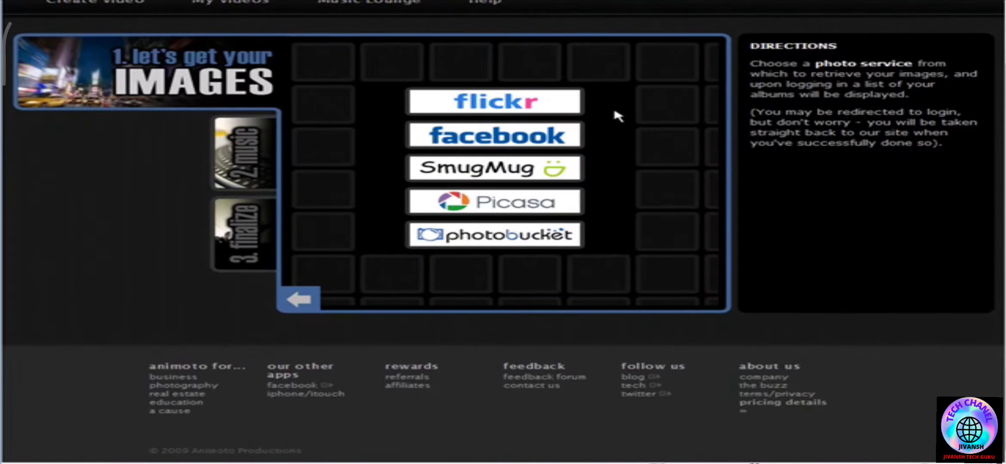
{"action": "left_click", "coordinate": [495, 135]}
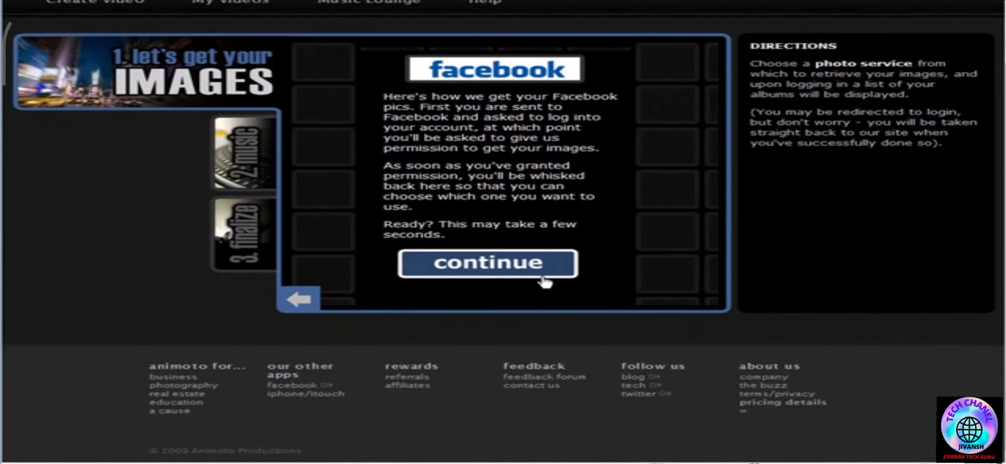
{"action": "left_click", "coordinate": [516, 272]}
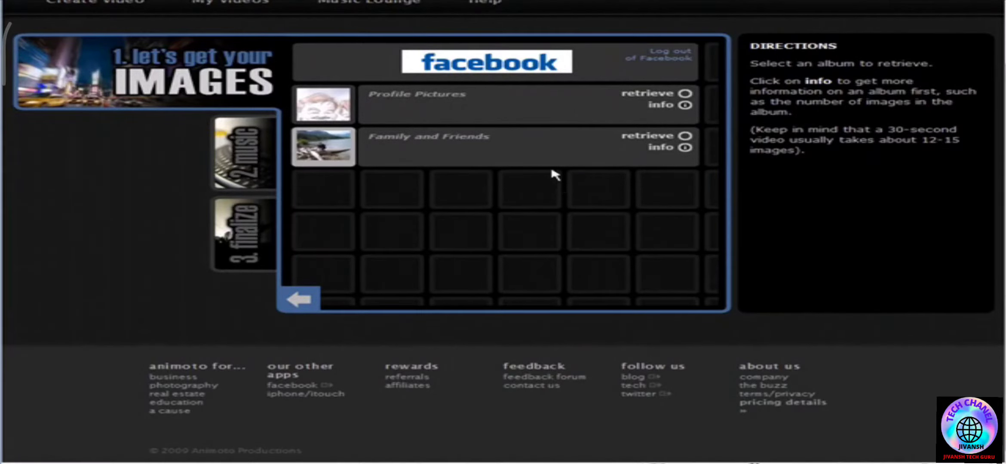
{"action": "left_click", "coordinate": [685, 137]}
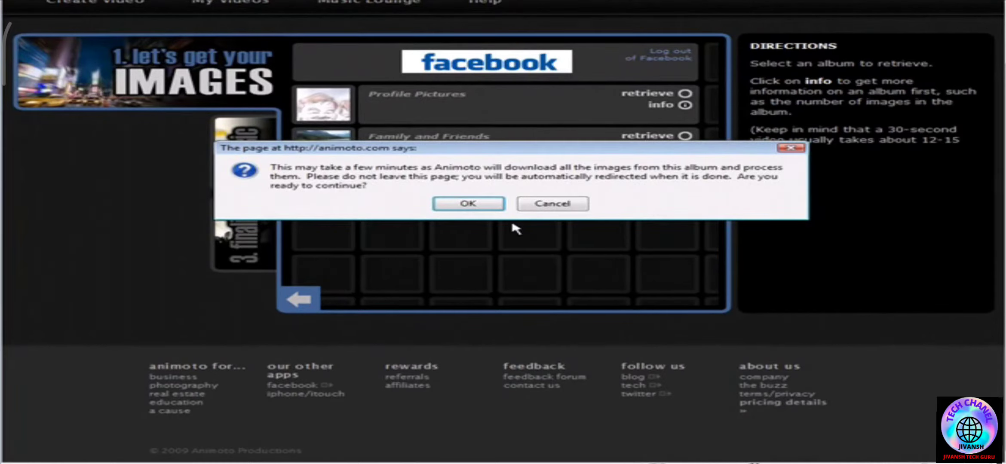
{"action": "left_click", "coordinate": [469, 204]}
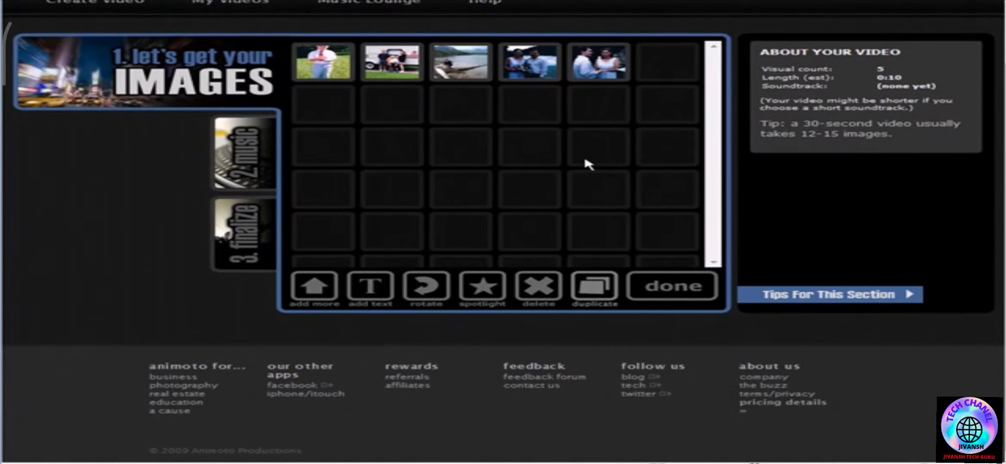
- Add the red heart image and the chalkboard "Love You" image from Animoto's Love collection to the video
{"action": "left_click", "coordinate": [313, 286]}
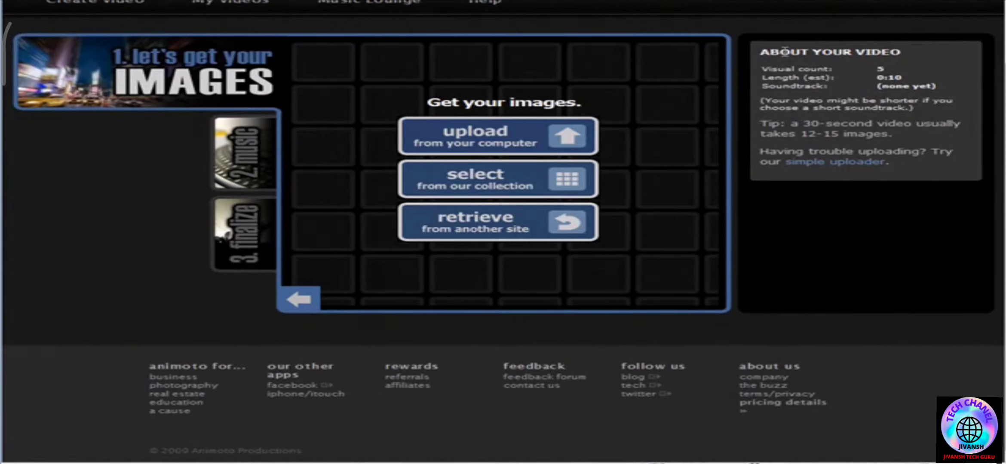
{"action": "left_click", "coordinate": [469, 178]}
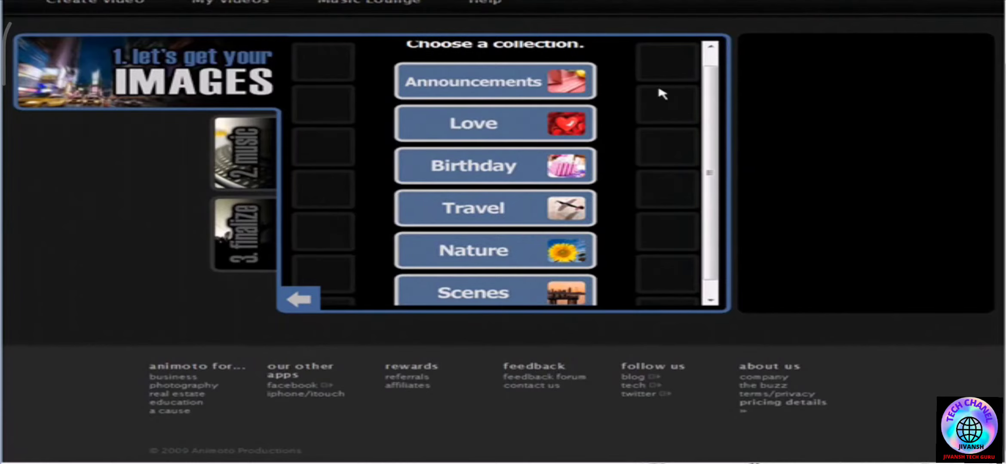
{"action": "scroll", "coordinate": [554, 122], "scroll_direction": "down", "scroll_amount": 1}
{"action": "left_click", "coordinate": [554, 120]}
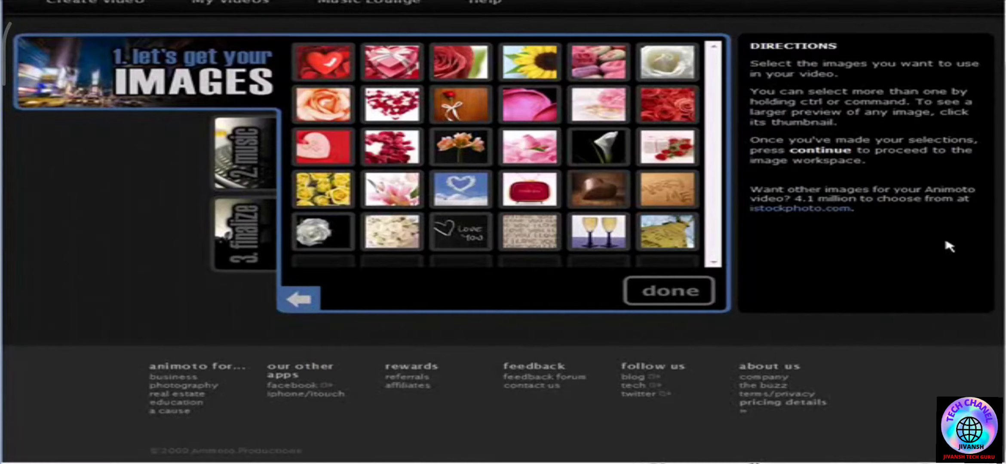
{"action": "left_click", "coordinate": [334, 63]}
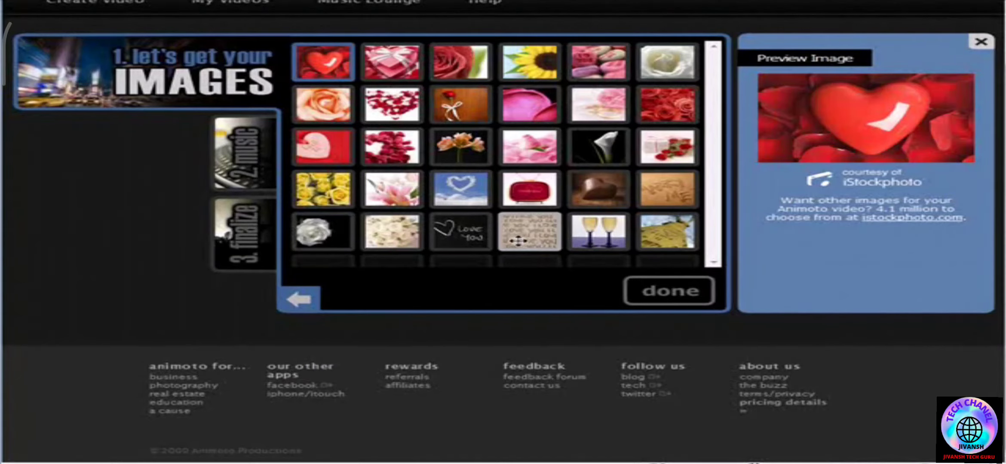
{"action": "left_click", "coordinate": [447, 234]}
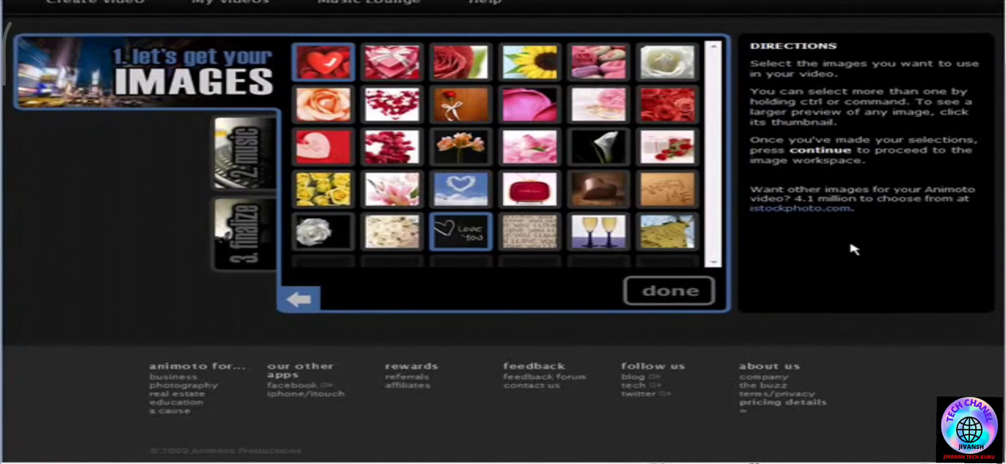
{"action": "left_click", "coordinate": [667, 287]}
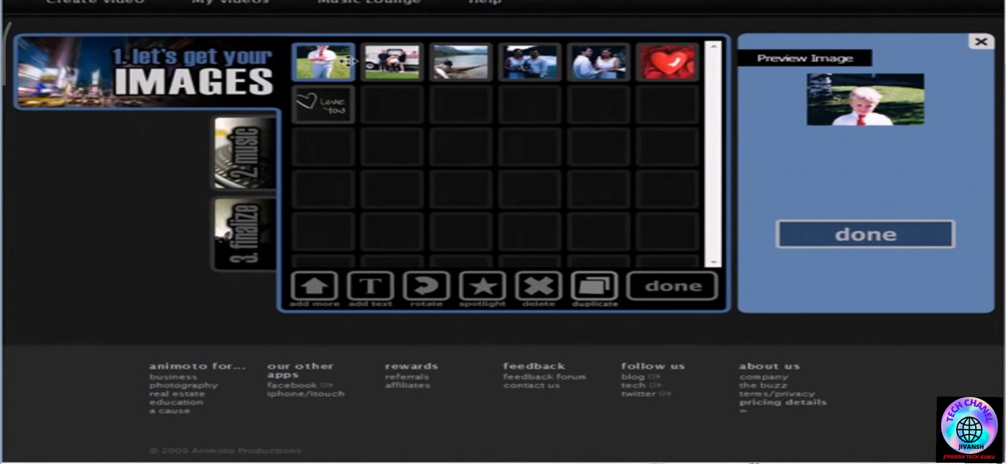
- Delete the first three photos, the boy, the group by the vehicle and the lake scene, from the image sequence
{"action": "left_click", "coordinate": [384, 63], "text": "ctrl"}
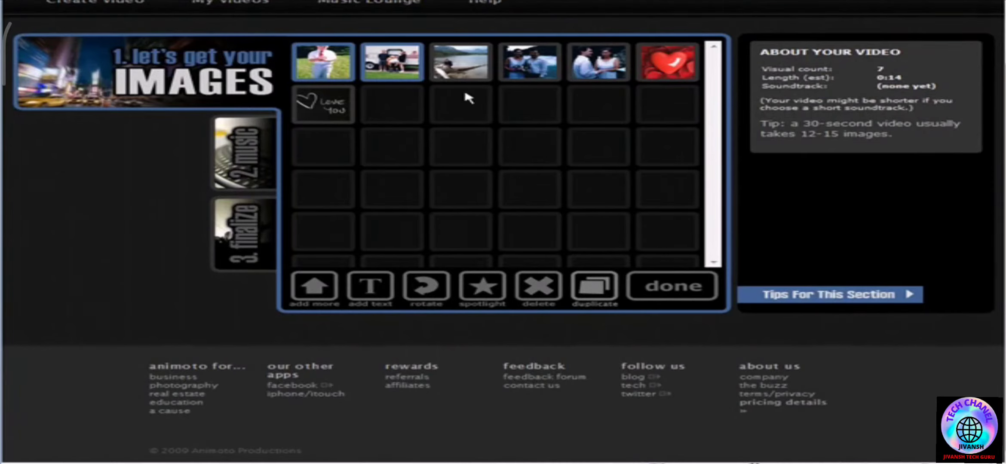
{"action": "left_click", "coordinate": [455, 55], "text": "ctrl"}
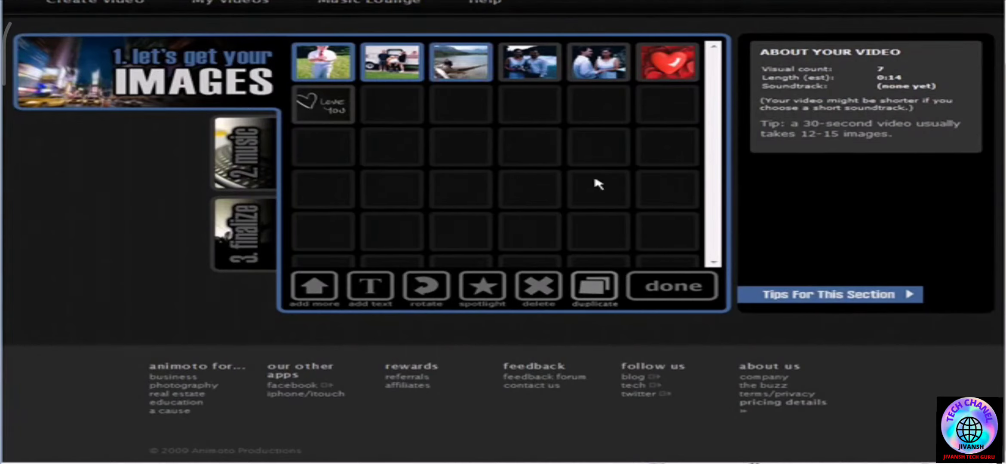
{"action": "left_click", "coordinate": [554, 283]}
{"action": "left_click", "coordinate": [477, 205]}
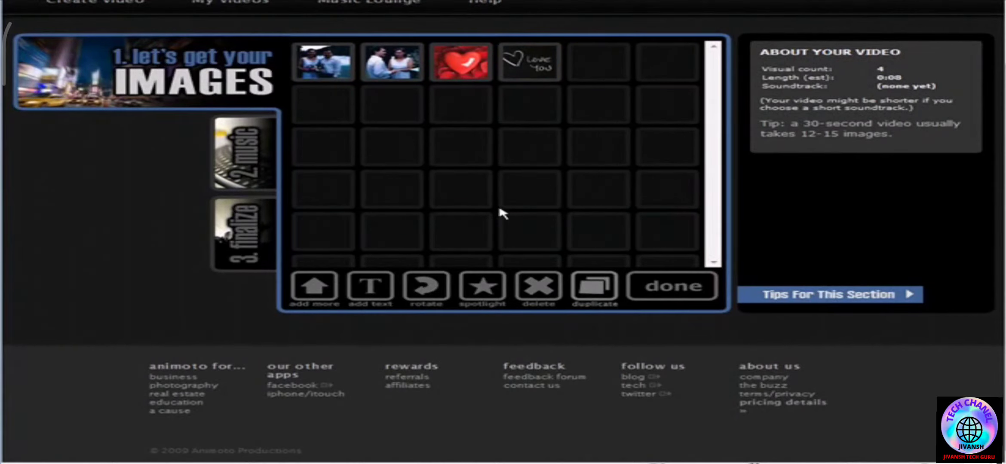
- Place the red heart image ahead of the two wedding couple photos and spotlight both photos
{"action": "left_click_drag", "start_coordinate": [461, 62], "coordinate": [398, 66]}
{"action": "left_click_drag", "start_coordinate": [326, 64], "coordinate": [411, 68]}
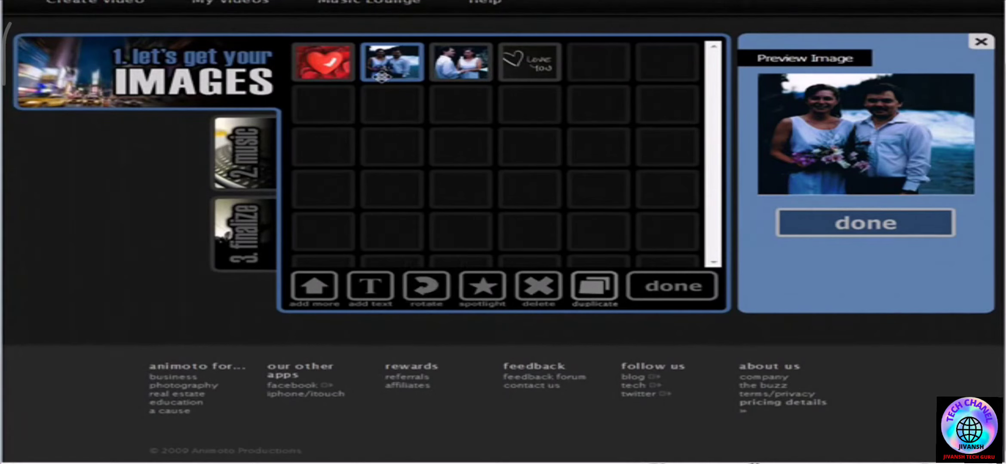
{"action": "left_click", "coordinate": [482, 286]}
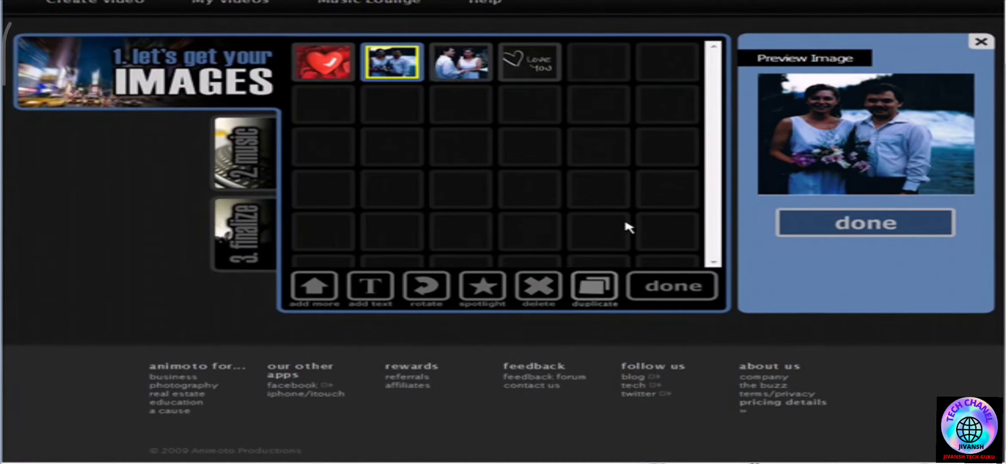
{"action": "left_click", "coordinate": [455, 64]}
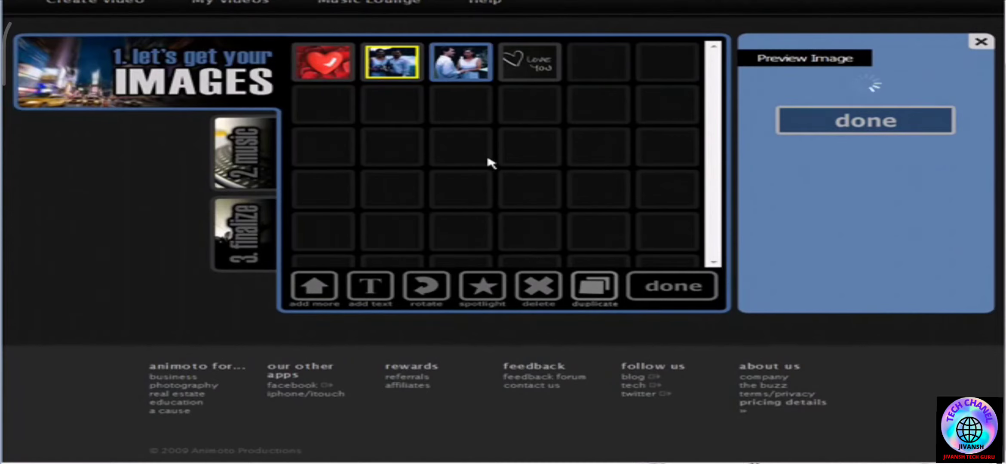
{"action": "left_click", "coordinate": [481, 285]}
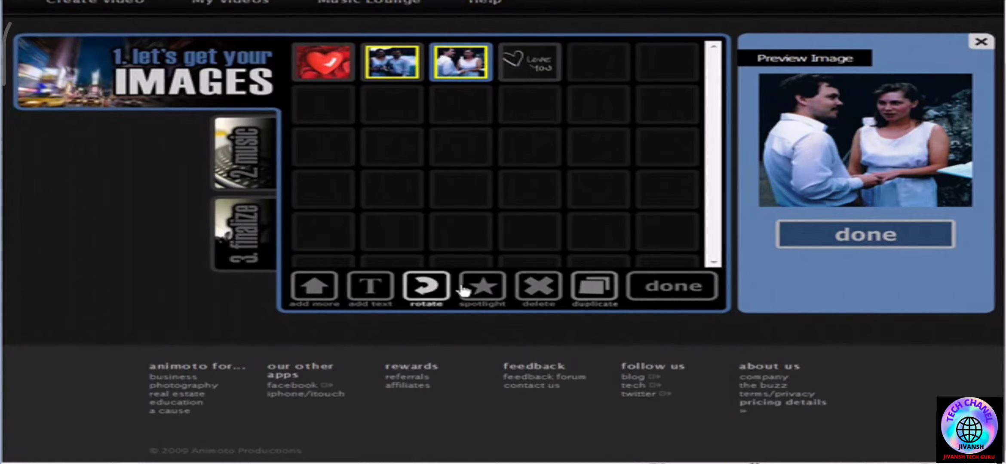
- Insert a text slide titled "Wedding Day 8/05/1989" with subtitle "Bow Falls - Banff Alberta." and place it first in the sequence
{"action": "left_click", "coordinate": [370, 286]}
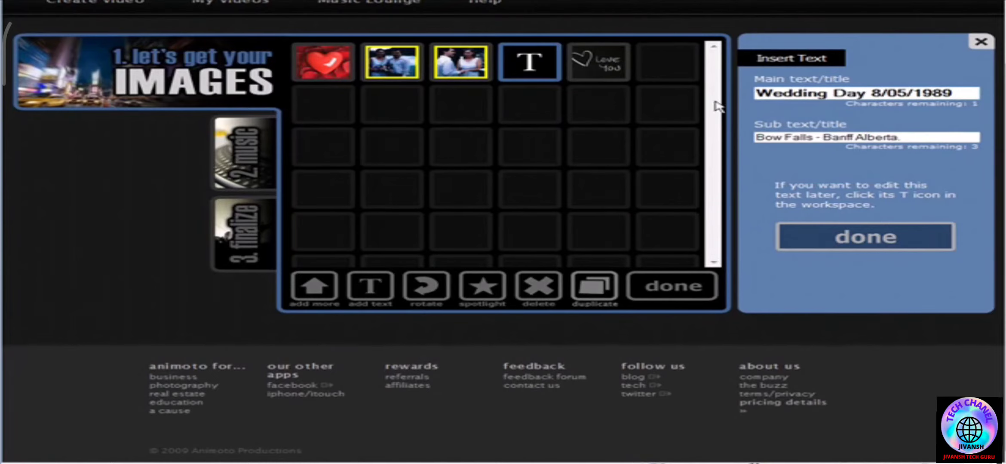
{"action": "left_click", "coordinate": [873, 235]}
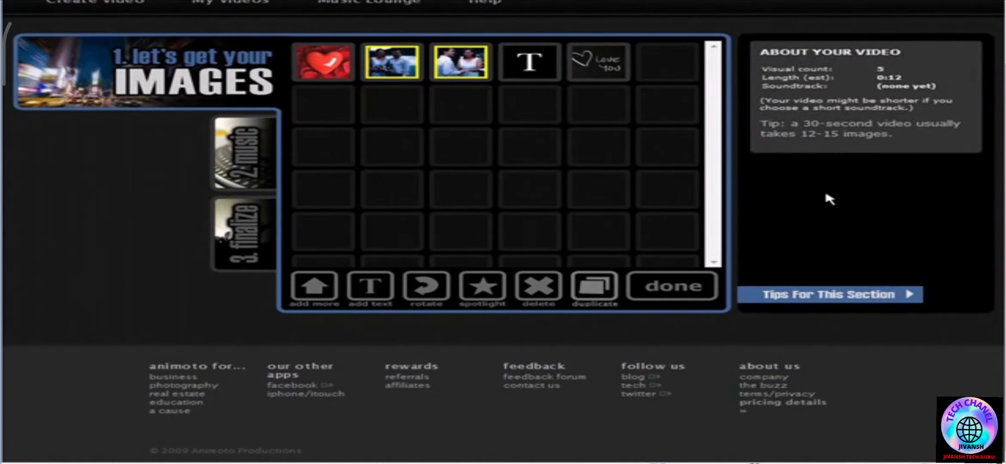
{"action": "left_click_drag", "start_coordinate": [518, 63], "coordinate": [384, 71]}
{"action": "left_click_drag", "start_coordinate": [322, 65], "coordinate": [402, 66]}
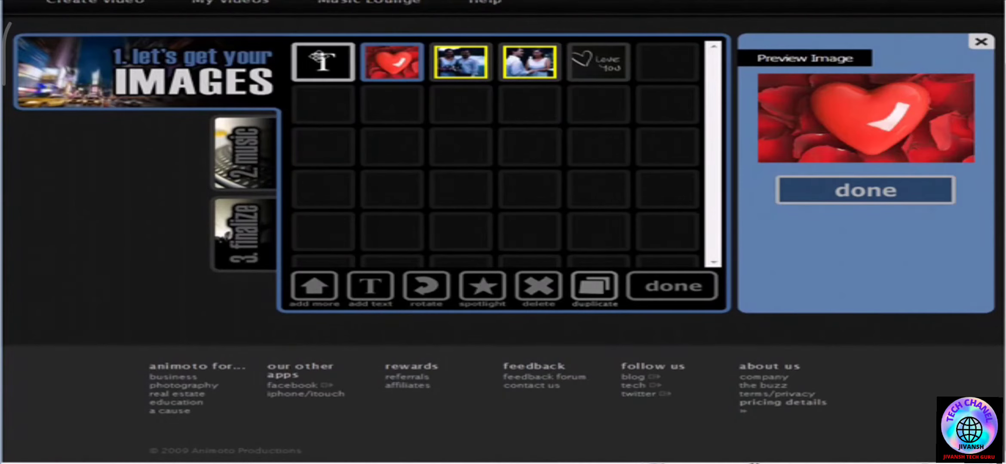
{"action": "left_click", "coordinate": [322, 61]}
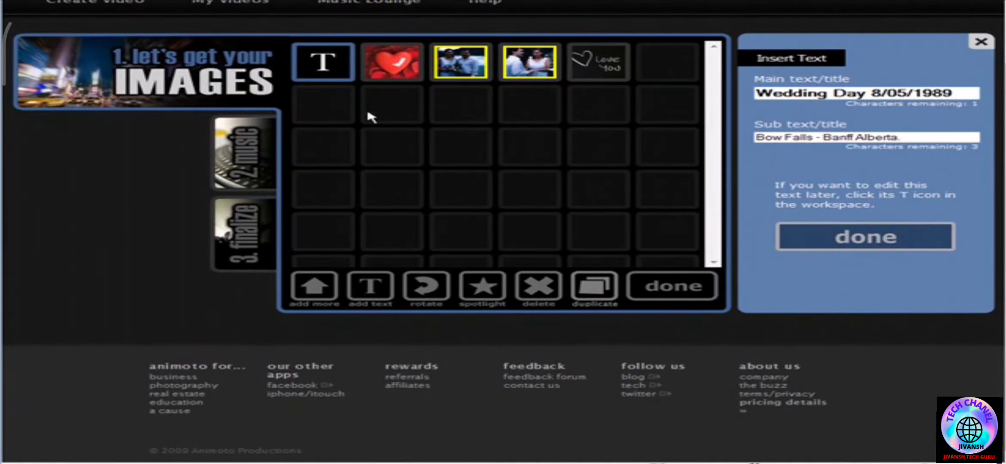
{"action": "left_click", "coordinate": [852, 236]}
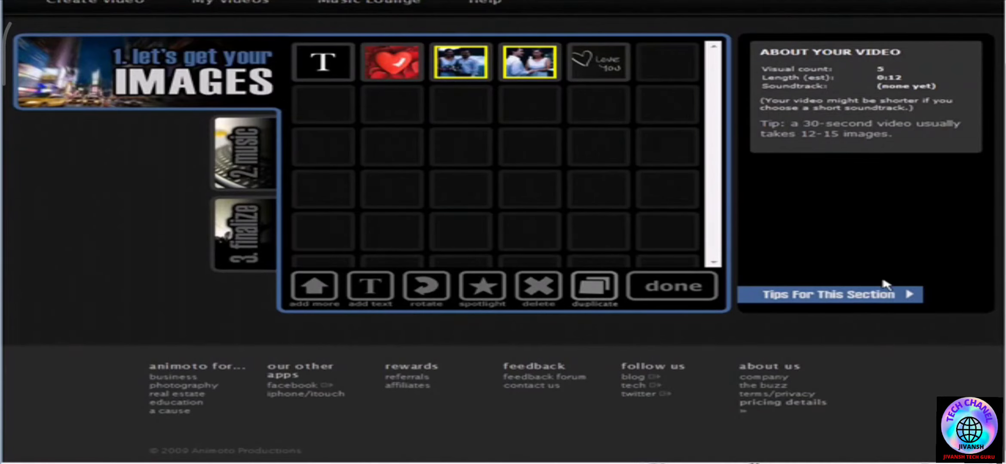
- Finish the image selection and open the Top 40/Pop genre in Animoto's music collection
{"action": "left_click", "coordinate": [699, 287]}
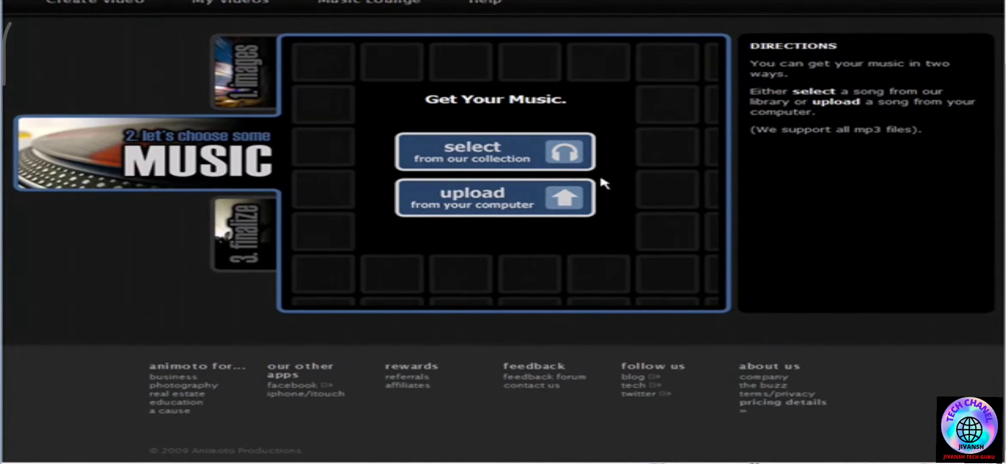
{"action": "left_click", "coordinate": [532, 152]}
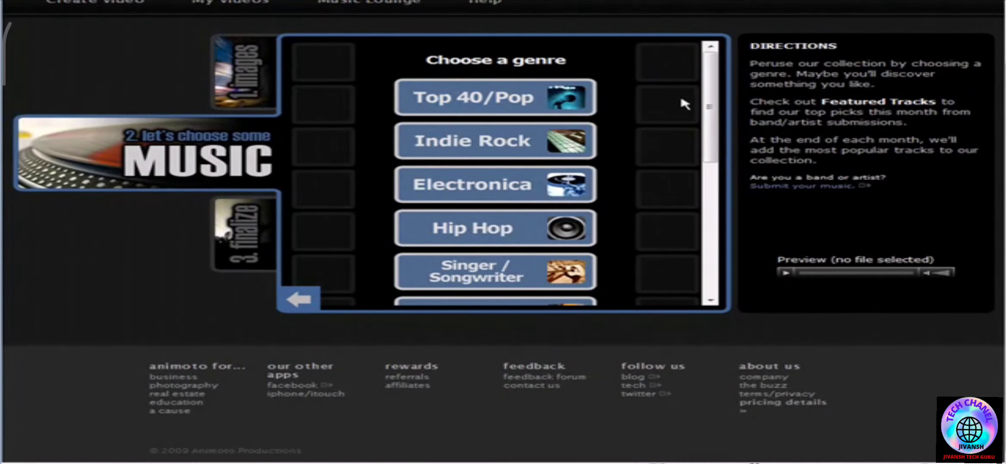
{"action": "mouse_move", "coordinate": [714, 101]}
{"action": "left_mouse_down"}
{"action": "mouse_move", "coordinate": [717, 250]}
{"action": "mouse_move", "coordinate": [712, 105]}
{"action": "left_mouse_up"}
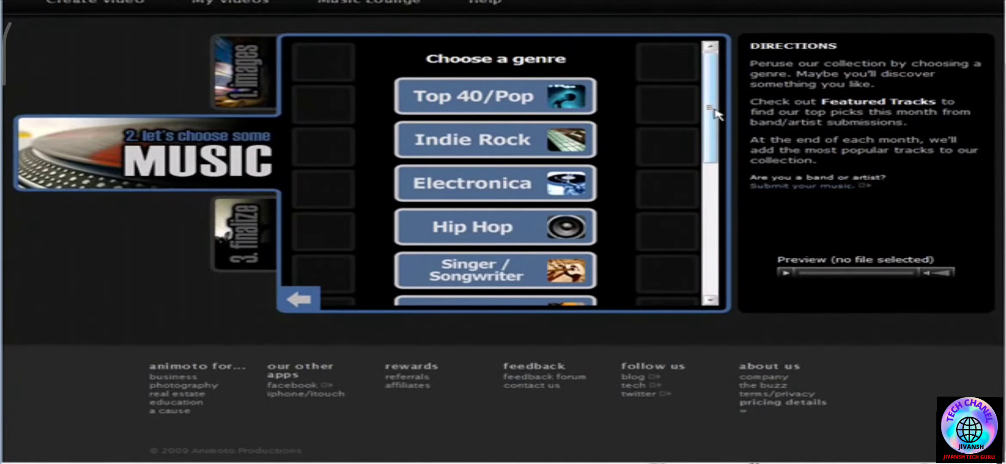
{"action": "left_click", "coordinate": [522, 96]}
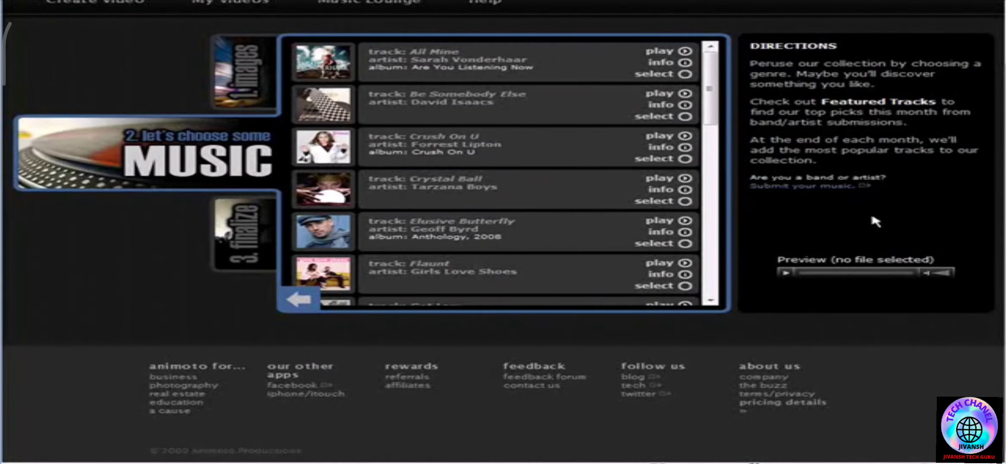
- Preview the track "Out Of My Mind" by Cavashawn, and stop playback
{"action": "scroll", "coordinate": [498, 156], "scroll_direction": "down", "scroll_amount": 10}
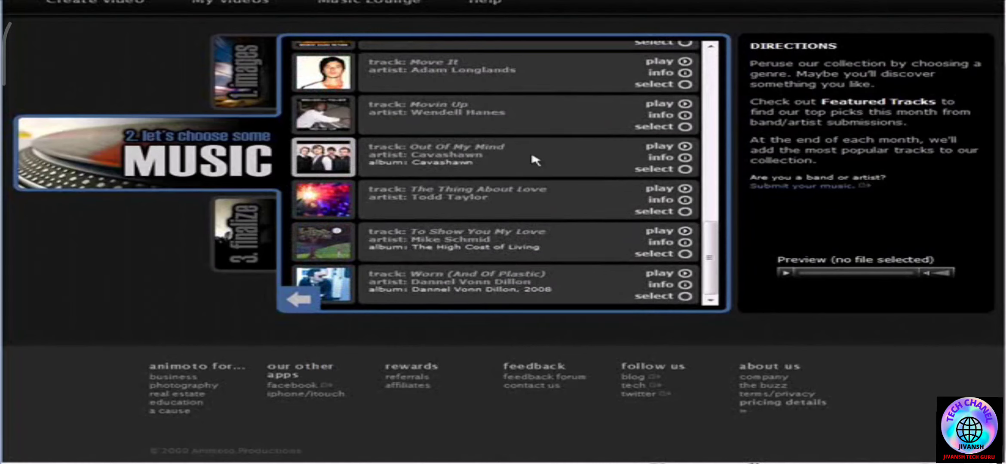
{"action": "left_click", "coordinate": [685, 147]}
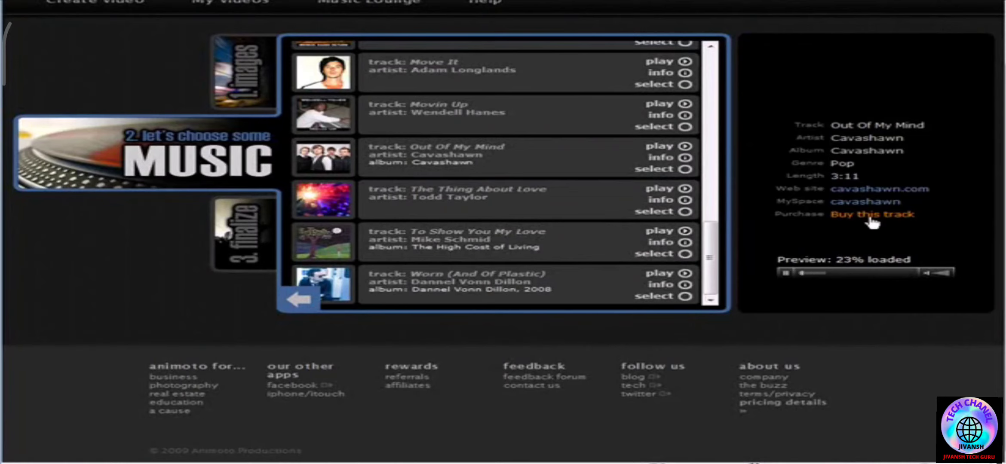
{"action": "left_click", "coordinate": [789, 276]}
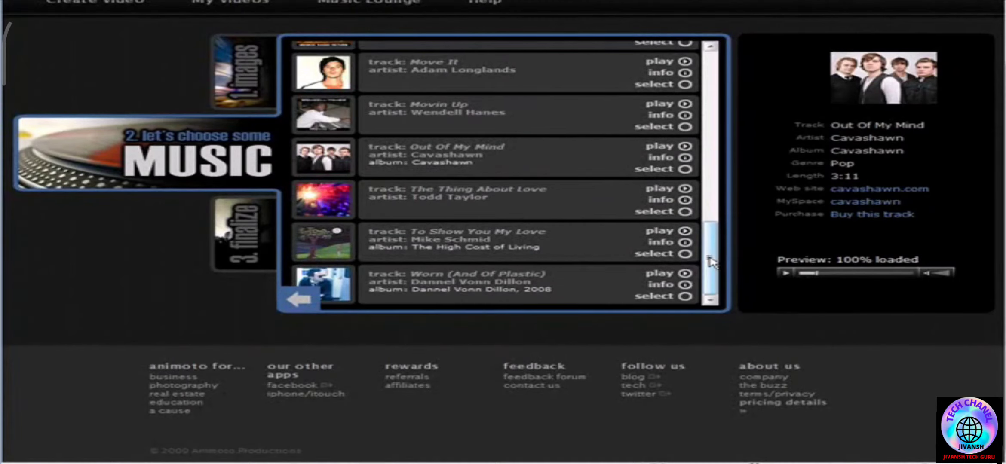
- Choose the Oldies track "The Love Of My Life" as the soundtrack and save the selection
{"action": "left_click_drag", "start_coordinate": [710, 256], "coordinate": [709, 261]}
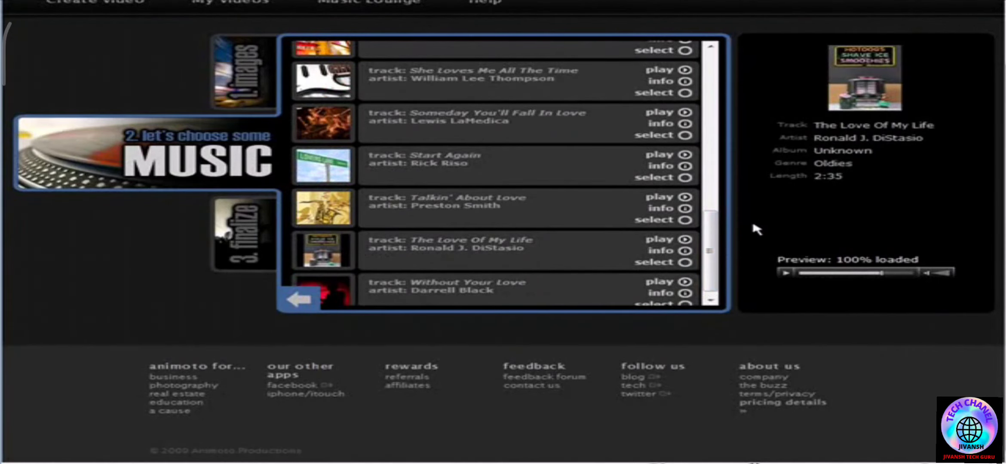
{"action": "left_click", "coordinate": [686, 262]}
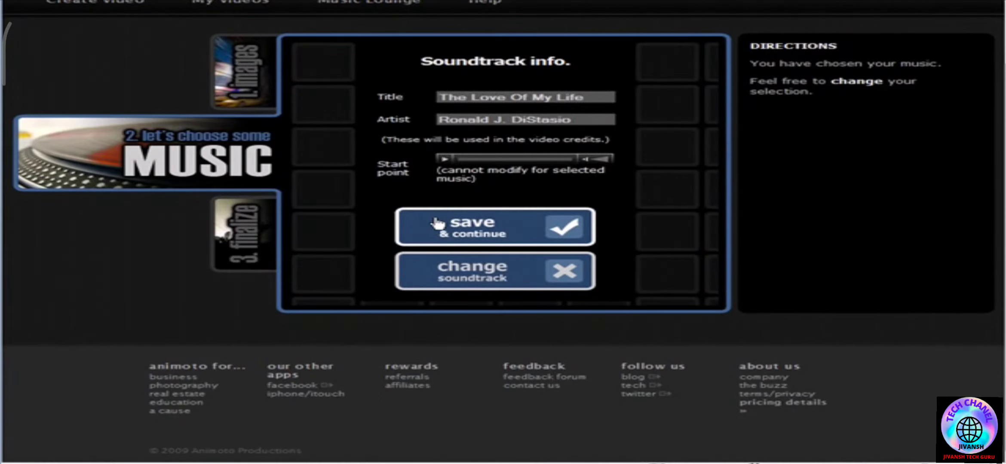
{"action": "left_click", "coordinate": [501, 230]}
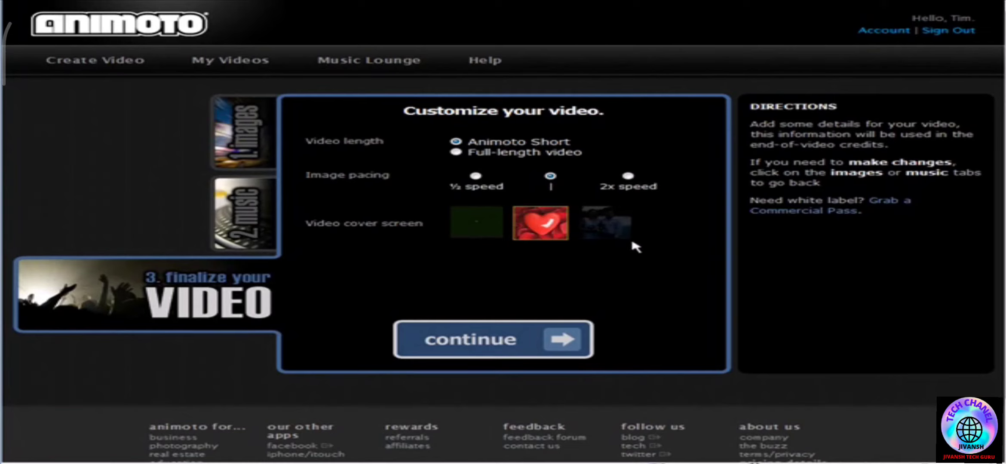
- Choose the video's cover screen from the three thumbnails and continue to the video info
{"action": "left_click", "coordinate": [467, 230]}
{"action": "left_click", "coordinate": [542, 222]}
{"action": "left_click", "coordinate": [609, 225]}
{"action": "left_click", "coordinate": [490, 222]}
{"action": "left_click", "coordinate": [513, 338]}
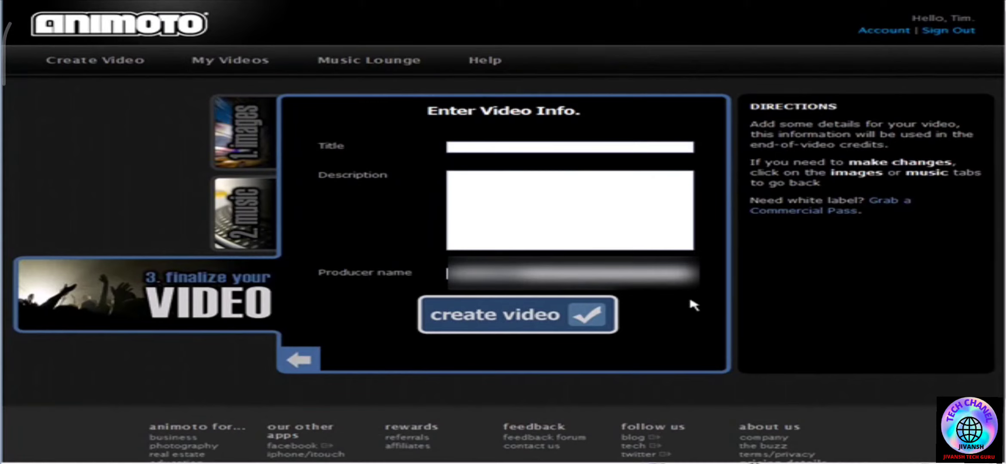
- Create the video with the title "Wedding Day" and open its Video Toolbox
{"action": "left_click_drag", "start_coordinate": [522, 273], "coordinate": [427, 271]}
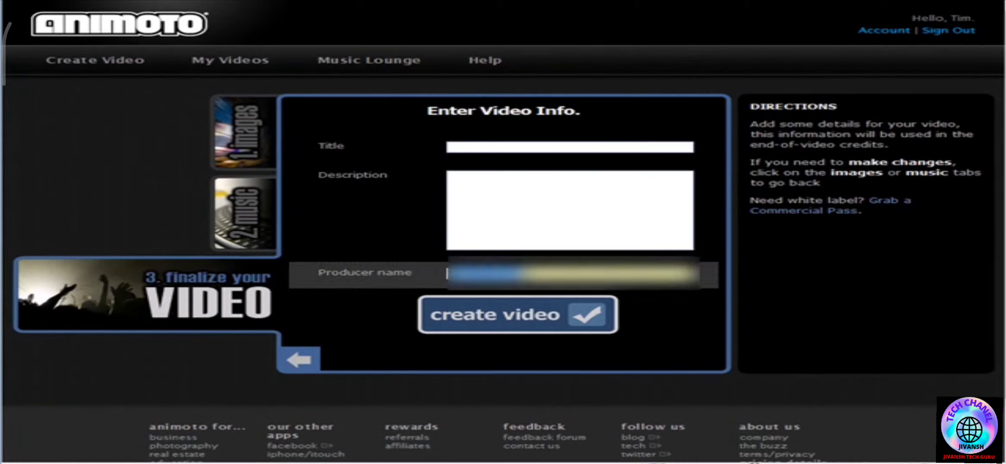
{"action": "left_click", "coordinate": [511, 149]}
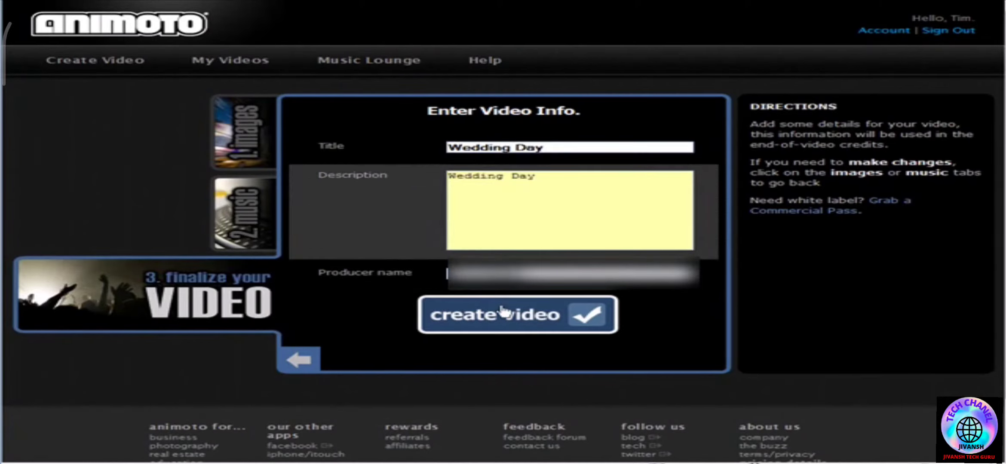
{"action": "left_click", "coordinate": [531, 319]}
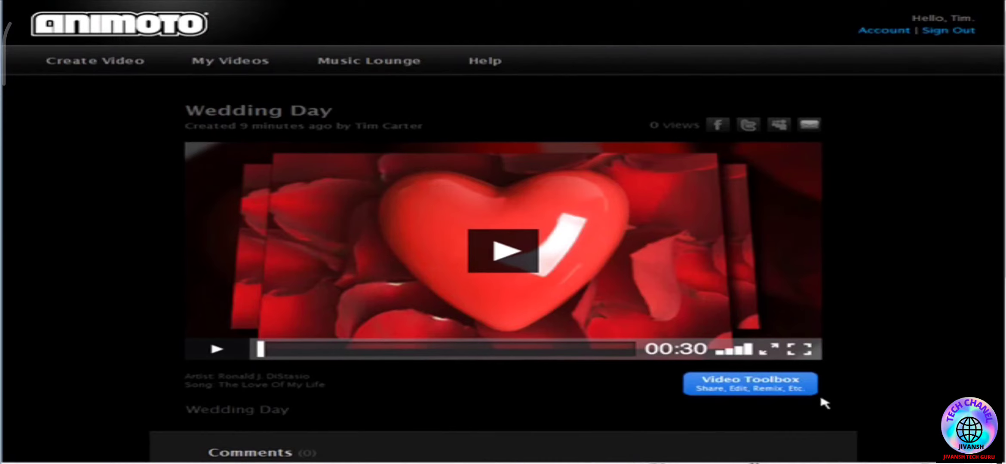
{"action": "left_click", "coordinate": [759, 384]}
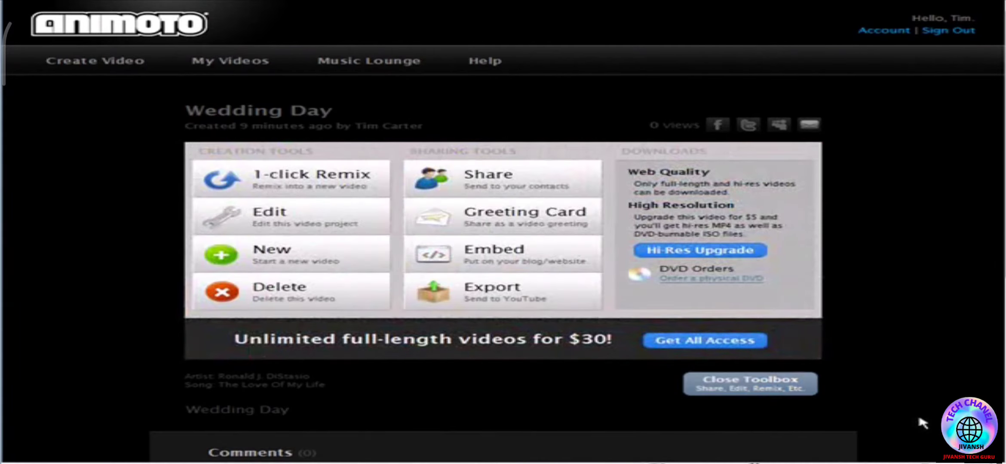